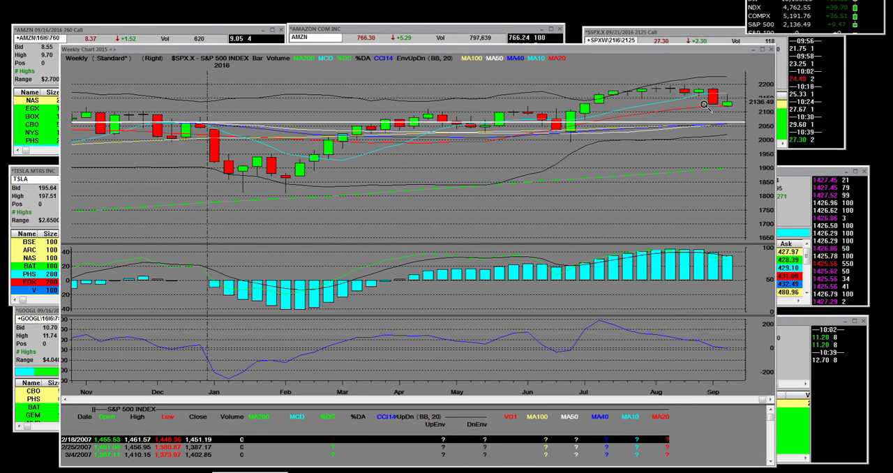
Draw a horizontal trend line with the Trend Tool just above the recent weekly highs
{"action": "right_click", "coordinate": [605, 159]}
{"action": "mouse_move", "coordinate": [628, 238]}
{"action": "left_click", "coordinate": [752, 259]}
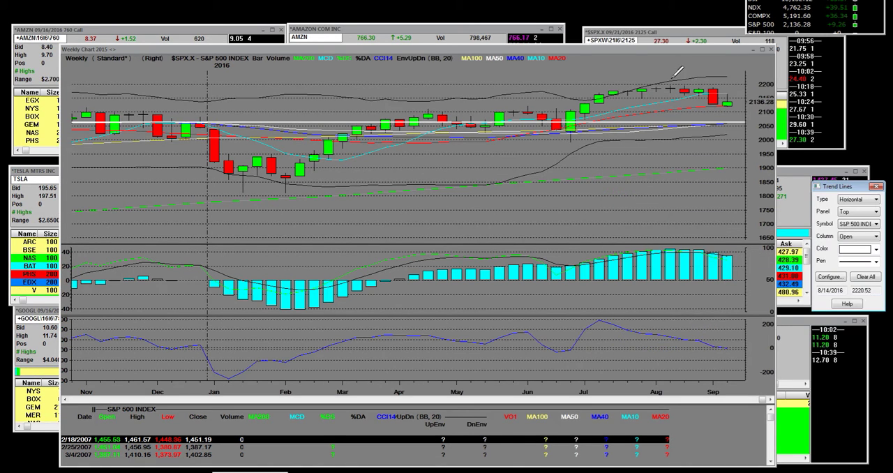
{"action": "left_click", "coordinate": [677, 83]}
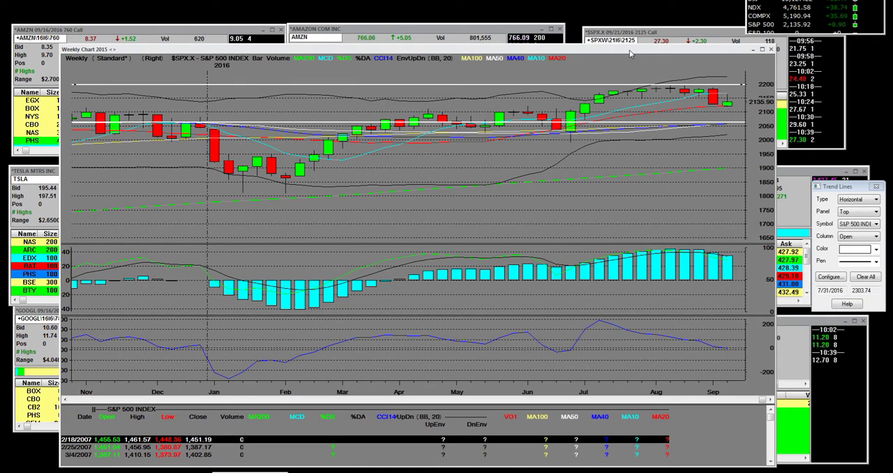
Move the weekly chart lower, put the SPXW call quote over the Amazon quote, then raise the chart
{"action": "mouse_move", "coordinate": [628, 50]}
{"action": "left_mouse_down"}
{"action": "mouse_move", "coordinate": [628, 143]}
{"action": "mouse_move", "coordinate": [627, 132]}
{"action": "left_mouse_up"}
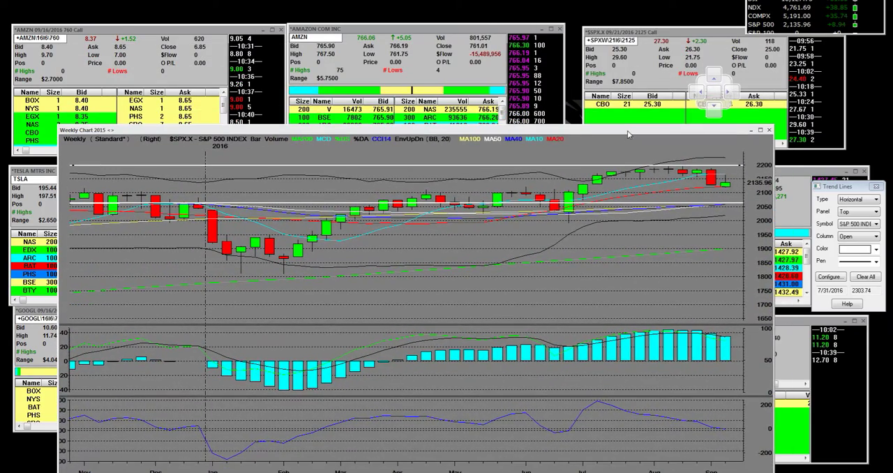
{"action": "left_click_drag", "start_coordinate": [695, 33], "coordinate": [428, 47]}
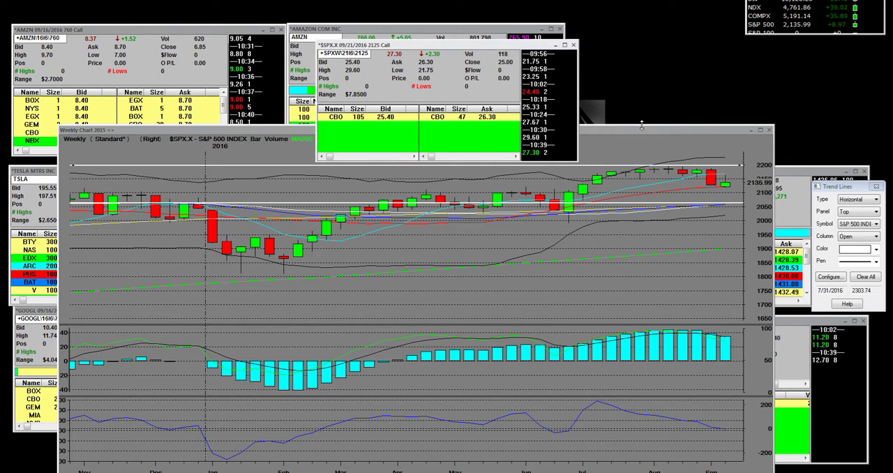
{"action": "mouse_move", "coordinate": [643, 131]}
{"action": "left_mouse_down"}
{"action": "mouse_move", "coordinate": [646, 98]}
{"action": "mouse_move", "coordinate": [546, 99]}
{"action": "left_mouse_up"}
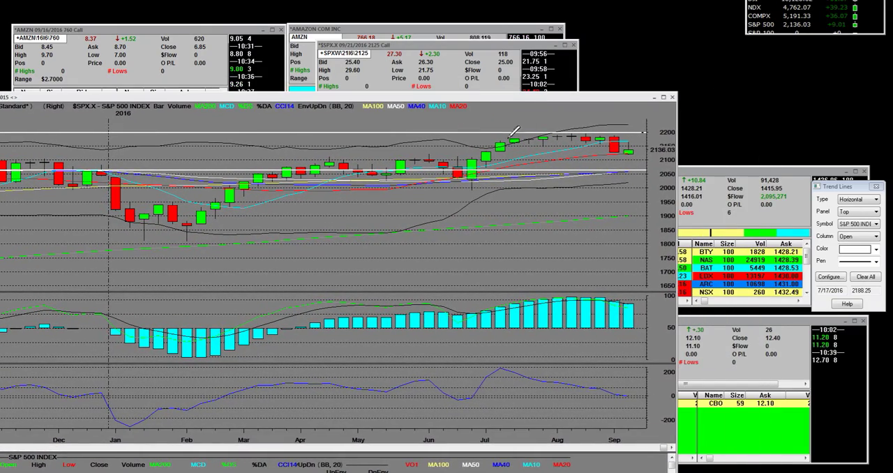
Use the Zoom Tool to narrow the weekly chart to June through September 2016
{"action": "right_click", "coordinate": [386, 205]}
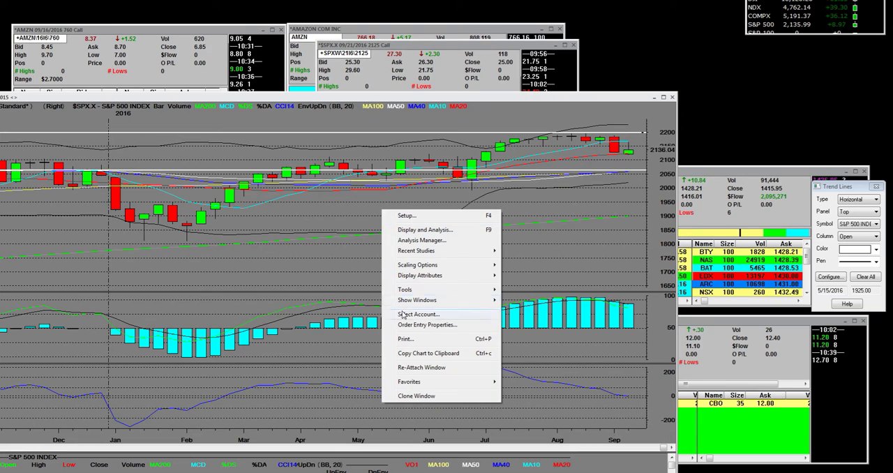
{"action": "mouse_move", "coordinate": [412, 289]}
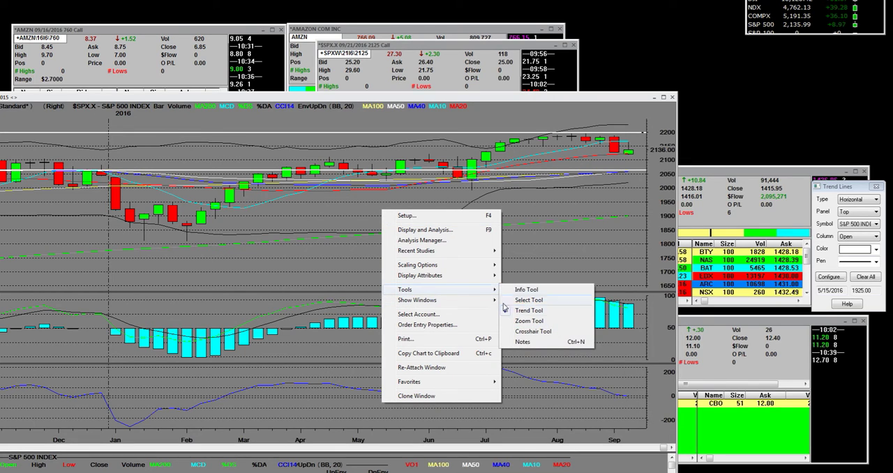
{"action": "left_click", "coordinate": [529, 321]}
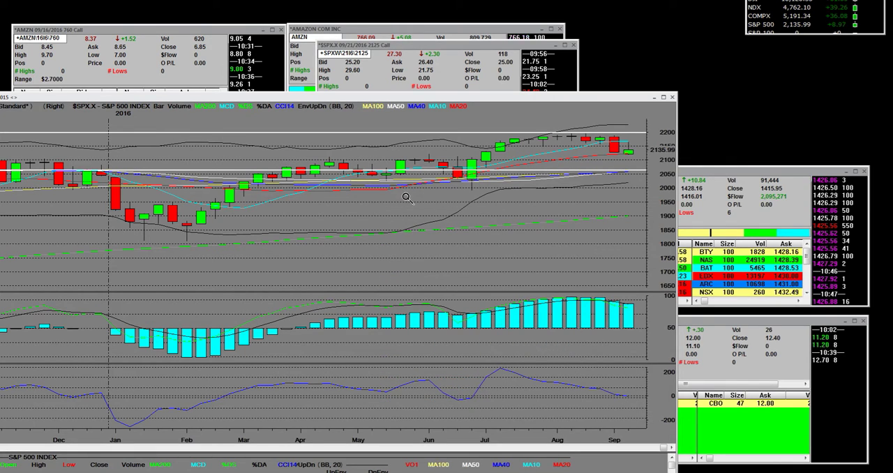
{"action": "left_click", "coordinate": [659, 136]}
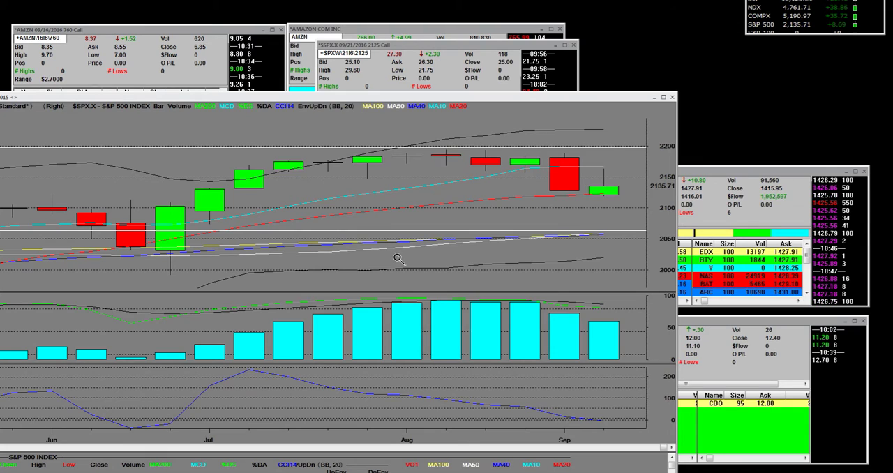
Zoom into the latest September weeks, expand the SPX 2125 Call quote, move it aside, and bring the chart forward
{"action": "left_click", "coordinate": [653, 146]}
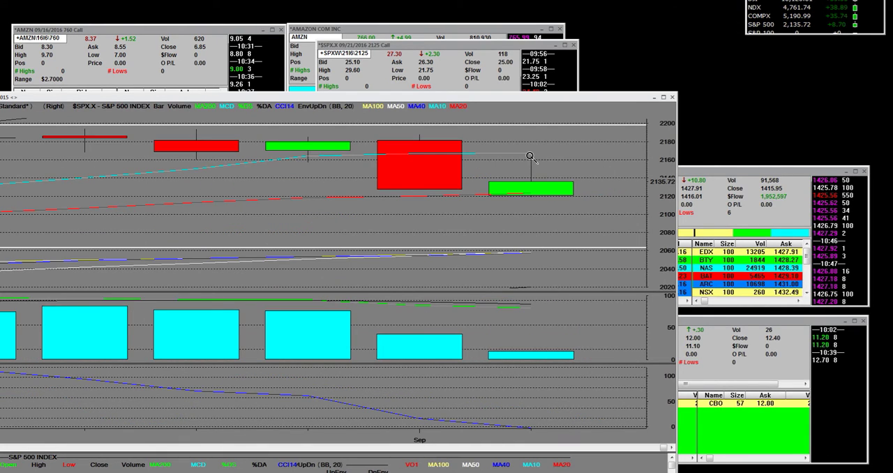
{"action": "left_click", "coordinate": [468, 46]}
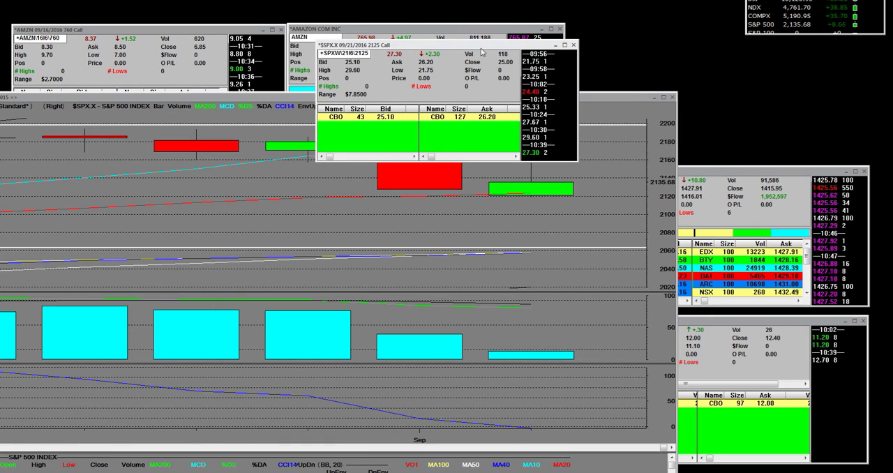
{"action": "left_click_drag", "start_coordinate": [482, 52], "coordinate": [744, 32]}
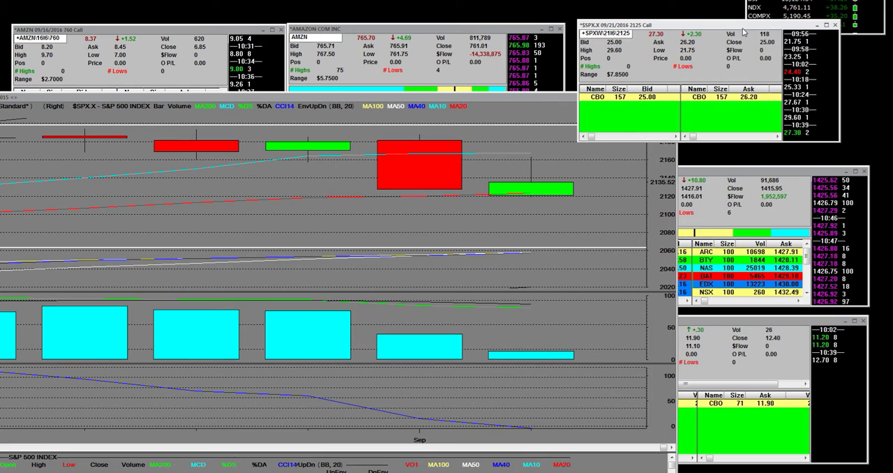
{"action": "left_click_drag", "start_coordinate": [744, 32], "coordinate": [753, 45]}
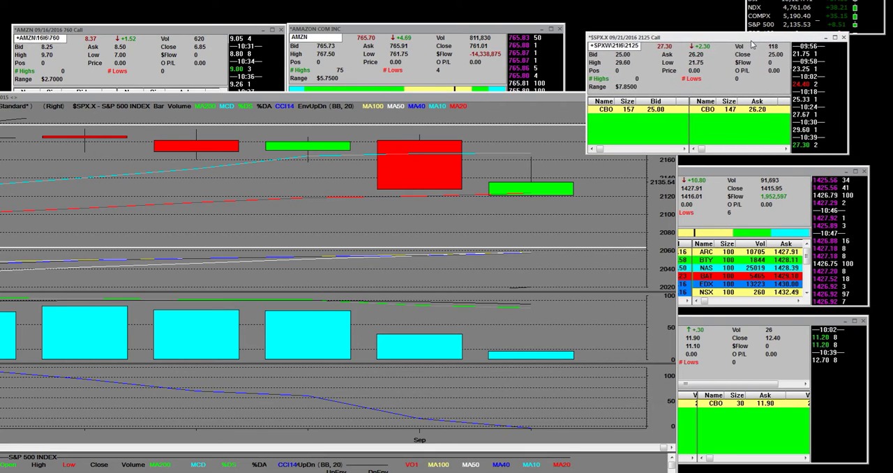
{"action": "left_click", "coordinate": [362, 216]}
{"action": "scroll", "coordinate": [626, 174], "scroll_direction": "up", "scroll_amount": 3}
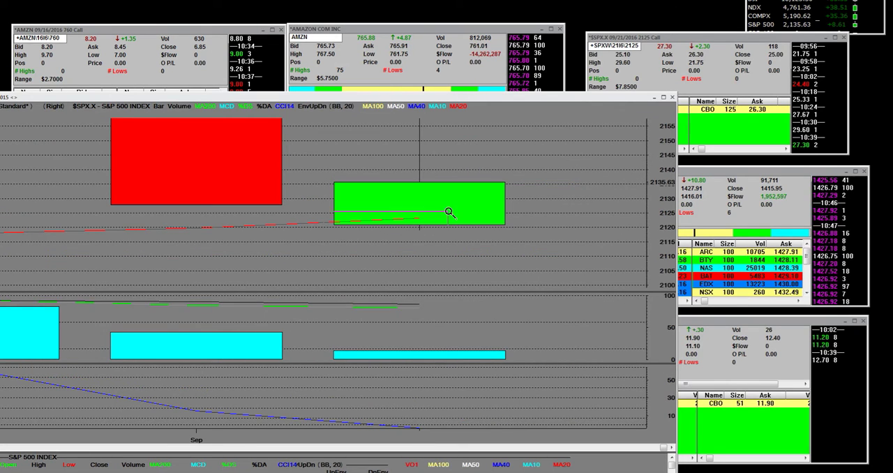
{"action": "scroll", "coordinate": [411, 210], "scroll_direction": "up", "scroll_amount": 3}
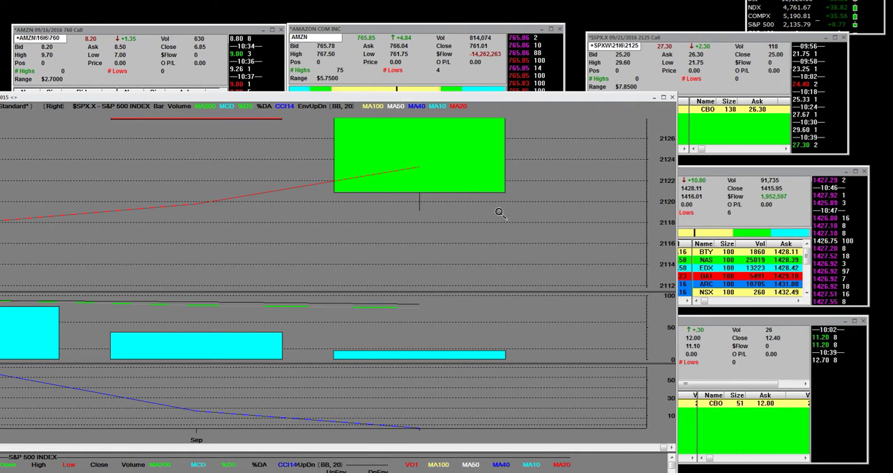
{"action": "scroll", "coordinate": [500, 209], "scroll_direction": "down", "scroll_amount": 5}
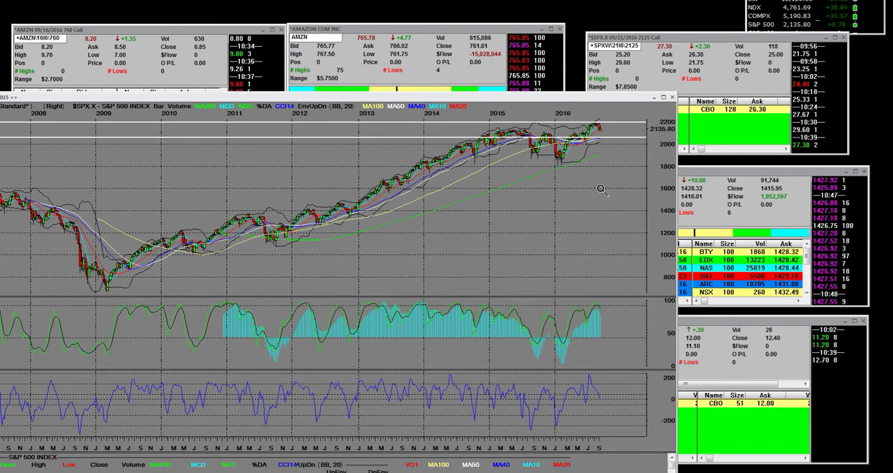
{"action": "scroll", "coordinate": [601, 189], "scroll_direction": "up", "scroll_amount": 3}
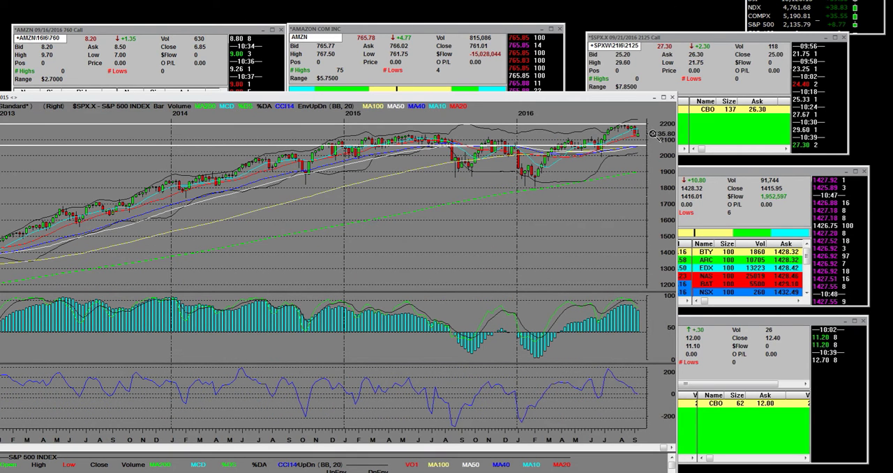
{"action": "scroll", "coordinate": [659, 120], "scroll_direction": "up", "scroll_amount": 3}
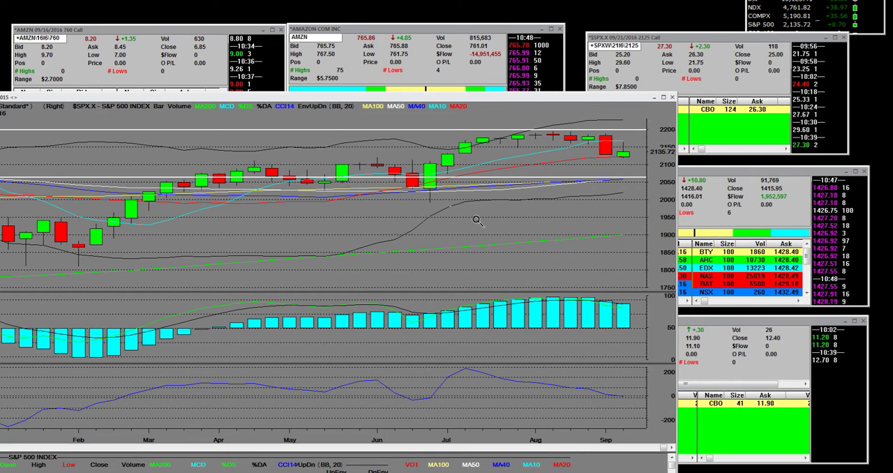
{"action": "scroll", "coordinate": [631, 148], "scroll_direction": "up", "scroll_amount": 3}
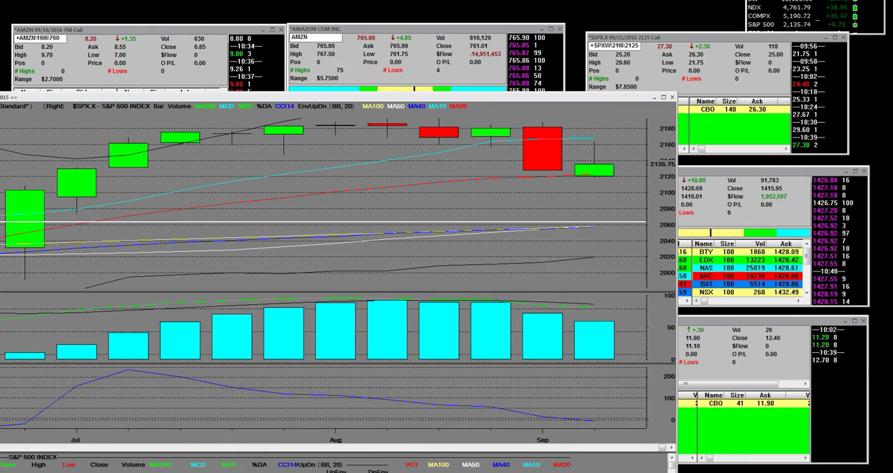
Bring forward the SPXW Sep 16 2125 Call weekly chart and select its 9/11/2016 row
{"action": "left_click", "coordinate": [625, 97]}
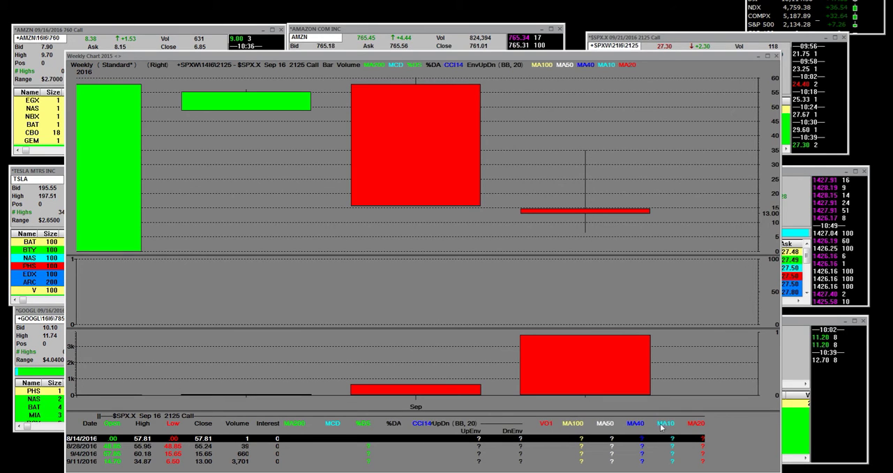
{"action": "left_click", "coordinate": [120, 462]}
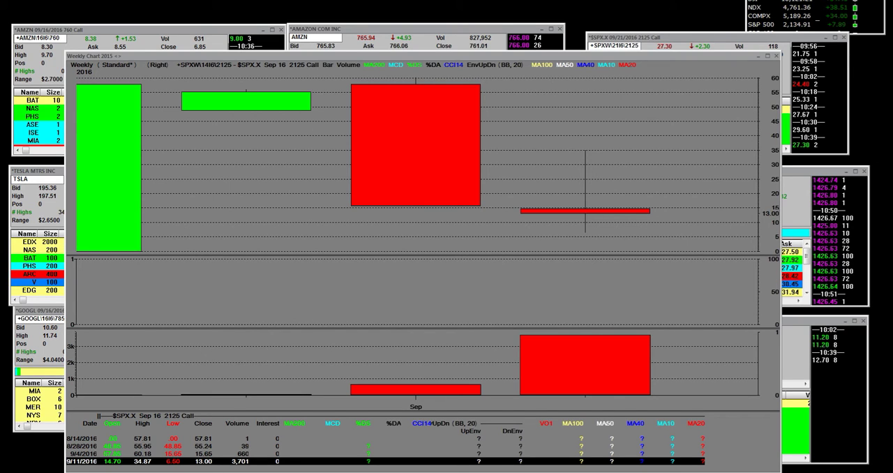
Load the SPXW Sep 16 2150 Call into the quote window and bring its weekly chart forward
{"action": "double_click", "coordinate": [487, 42]}
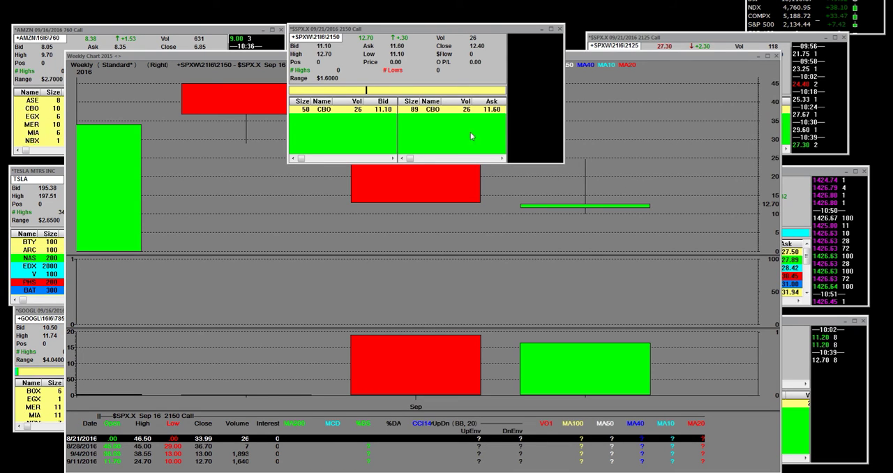
{"action": "left_click", "coordinate": [675, 164]}
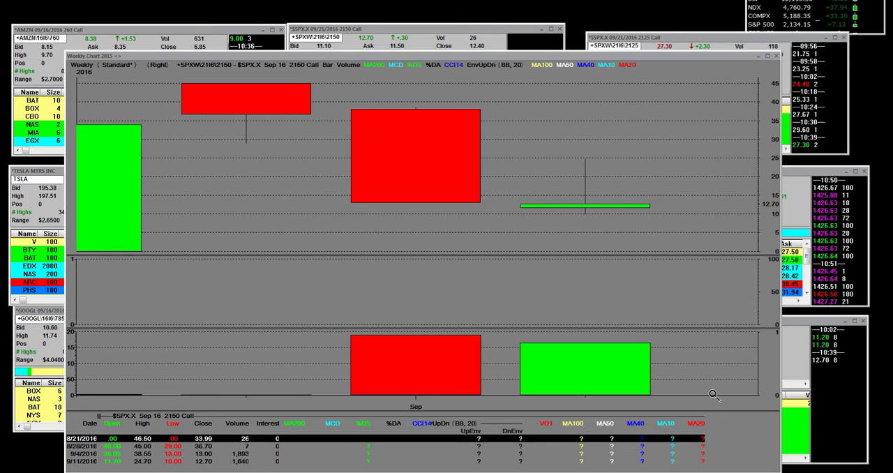
Select the 9/11/2016 week's row in the 2150 call's data table
{"action": "left_click", "coordinate": [120, 461]}
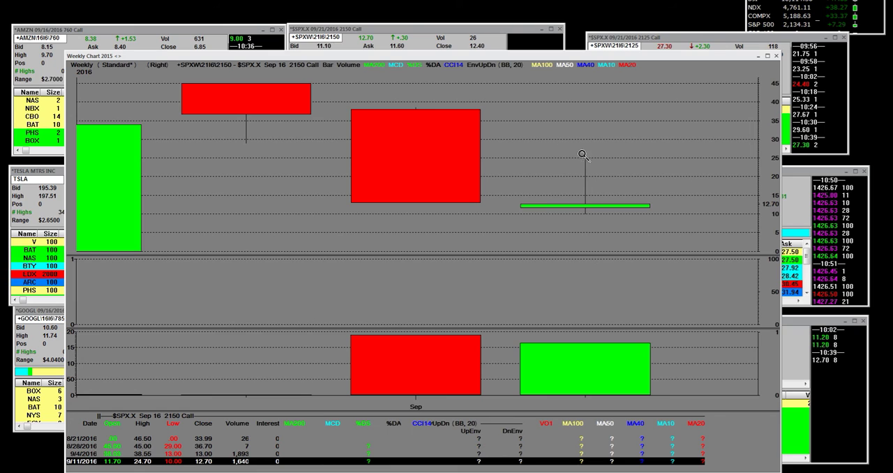
{"action": "scroll", "coordinate": [607, 221], "scroll_direction": "up", "scroll_amount": 1}
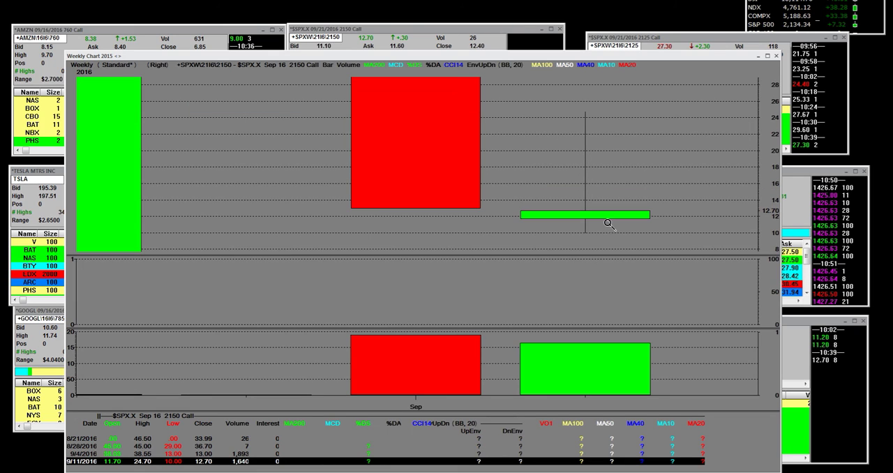